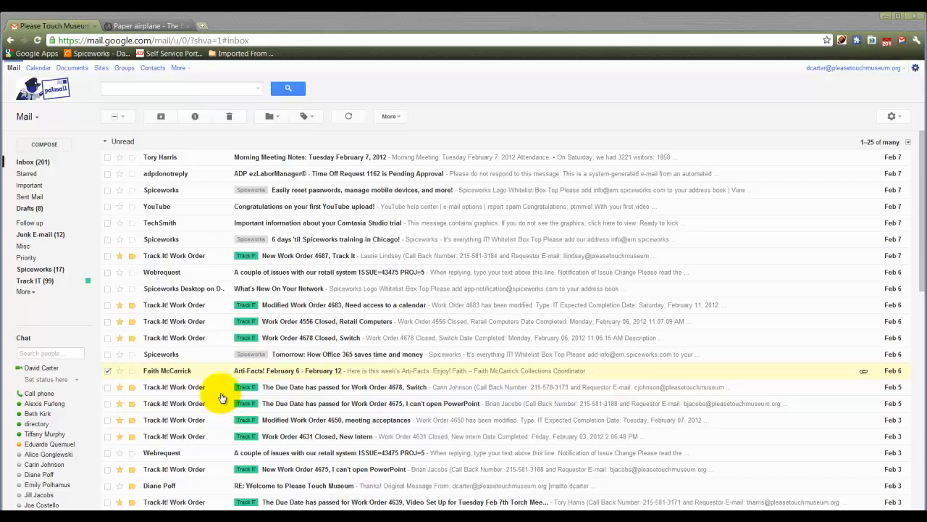
# - Select the "Arti-Facts! February 6 - February 12" message and label it with a new, un-nested label named Arti-facts
pyautogui.click(107, 371)
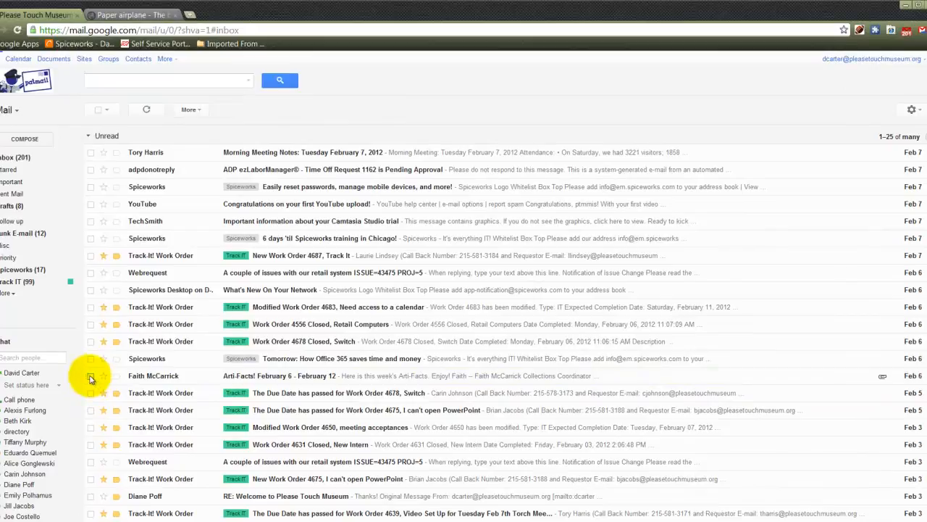
pyautogui.click(90, 376)
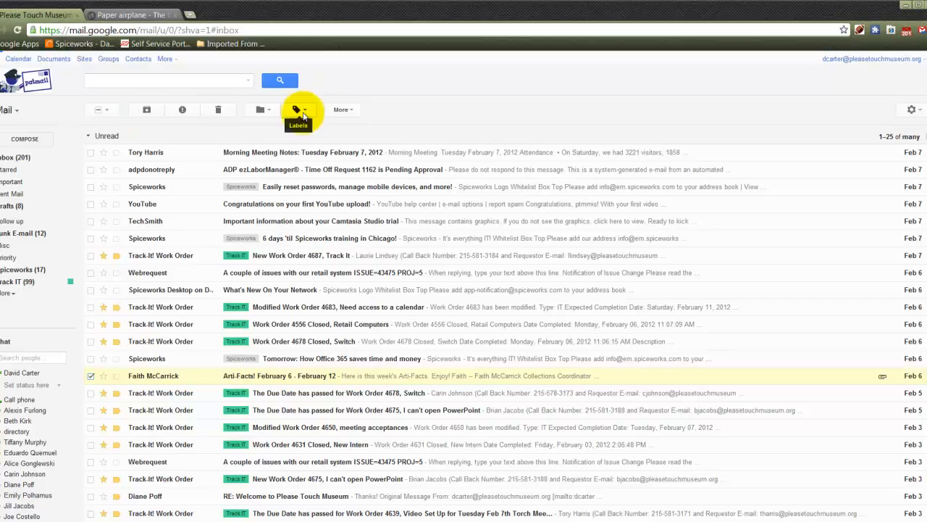
pyautogui.click(304, 114)
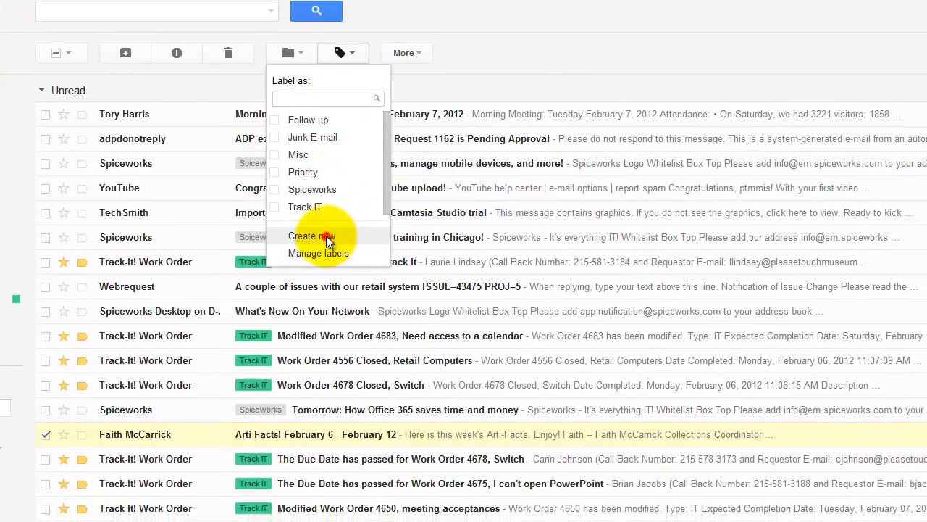
pyautogui.click(338, 249)
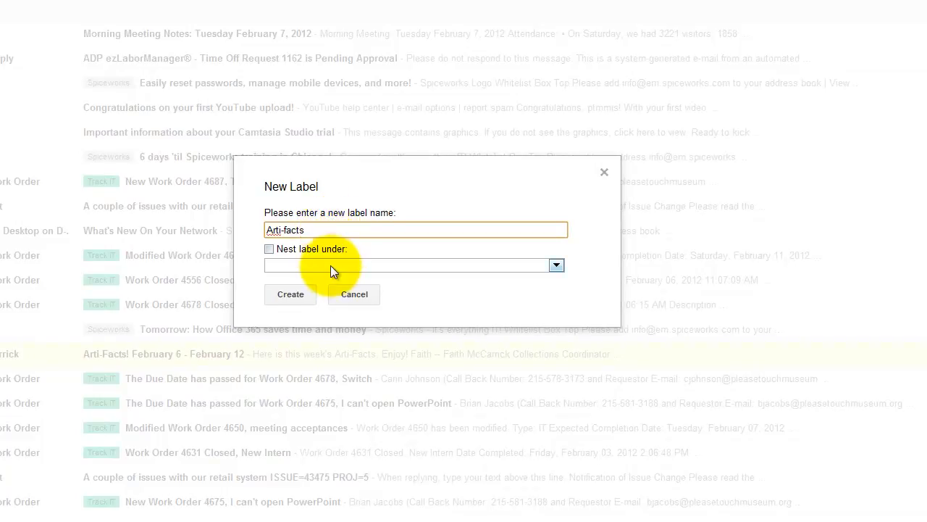
pyautogui.click(269, 250)
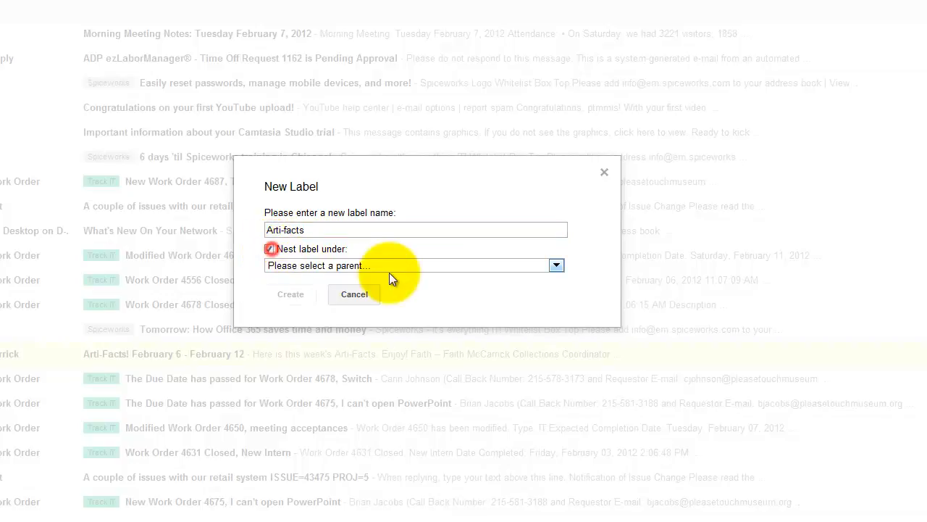
pyautogui.click(556, 265)
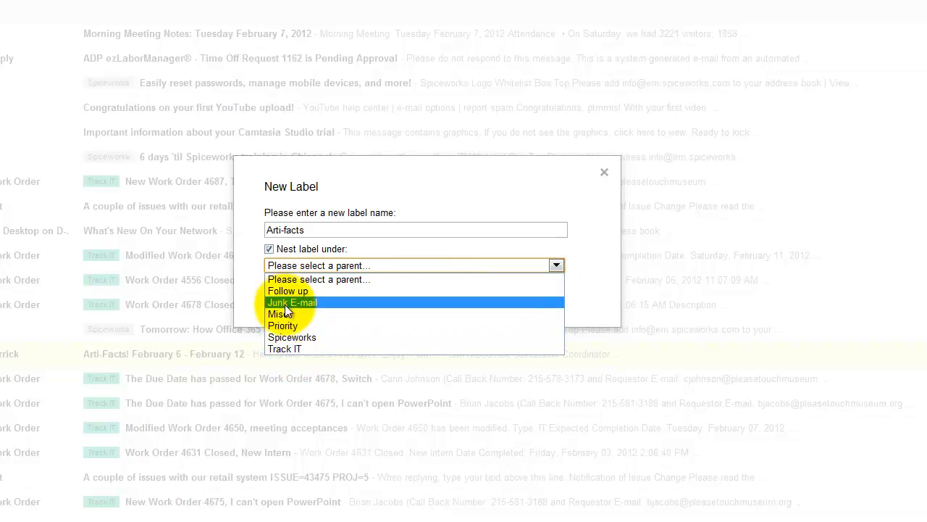
pyautogui.click(268, 248)
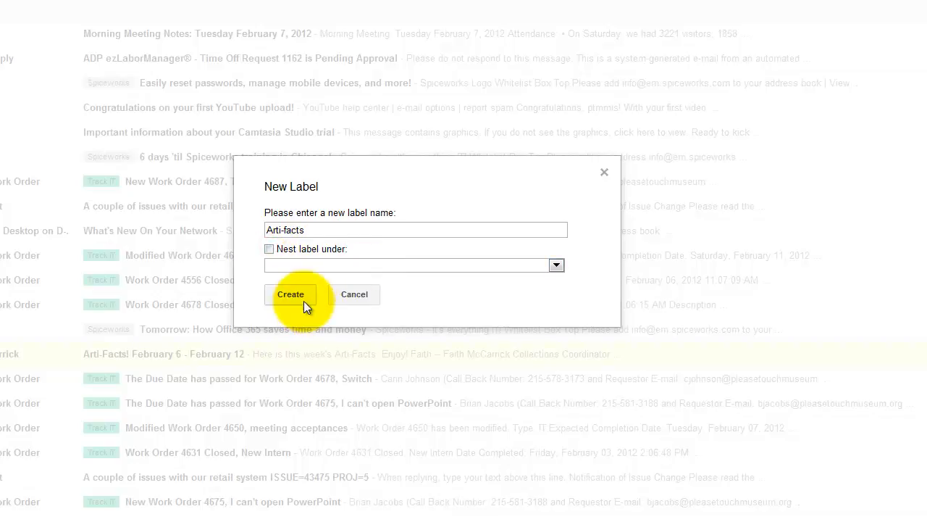
pyautogui.click(304, 301)
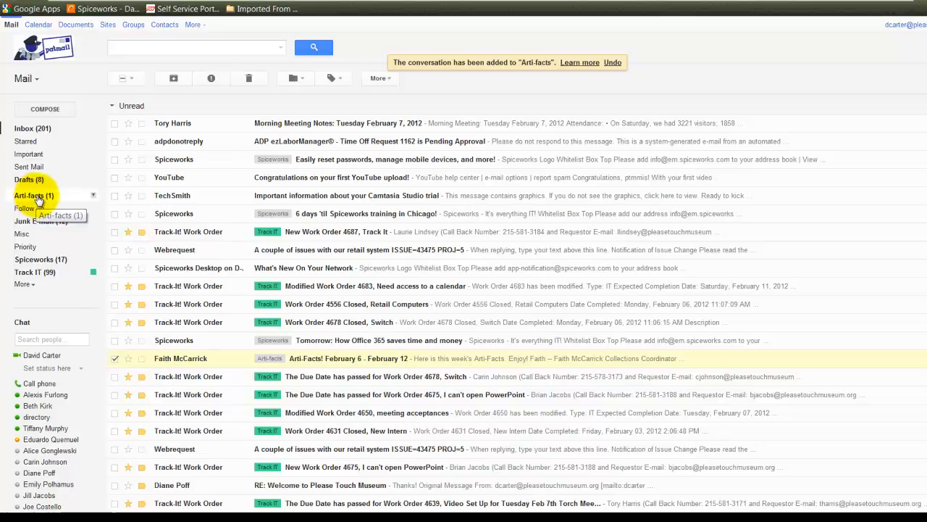
# - Add the four messages directly above the Arti-Facts email to the selection and view the labels available for them
pyautogui.click(114, 286)
pyautogui.click(114, 304)
pyautogui.click(115, 322)
pyautogui.click(114, 340)
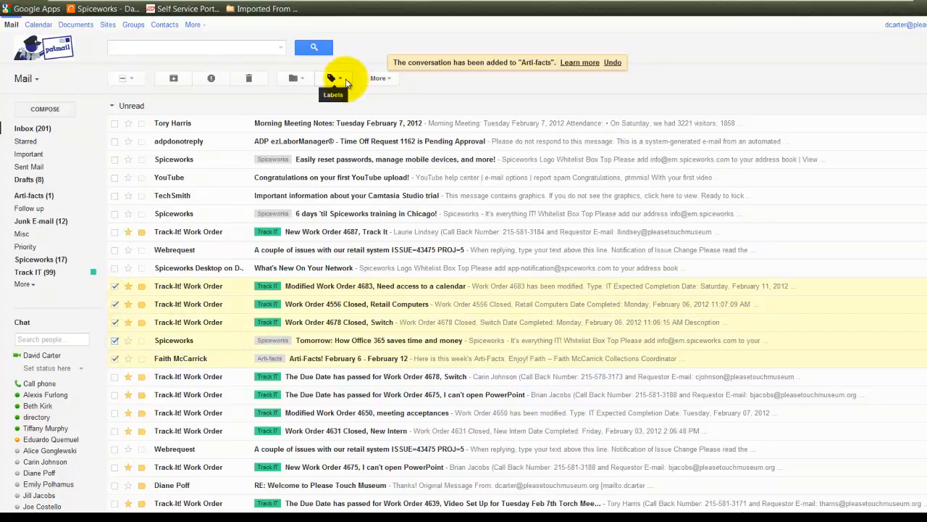
pyautogui.click(346, 82)
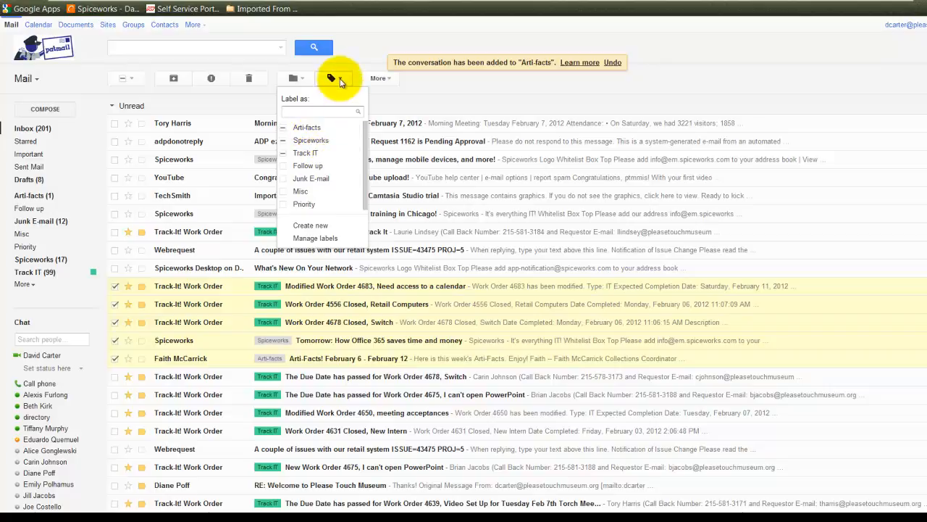
pyautogui.click(341, 82)
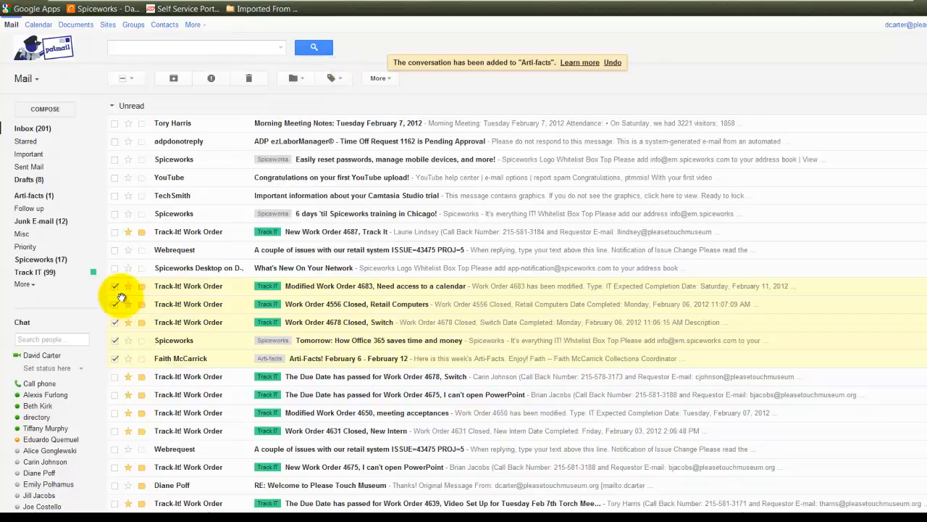
# - Deselect the four messages above the Arti-Facts email, keeping only that email selected
pyautogui.click(115, 287)
pyautogui.click(115, 304)
pyautogui.click(115, 321)
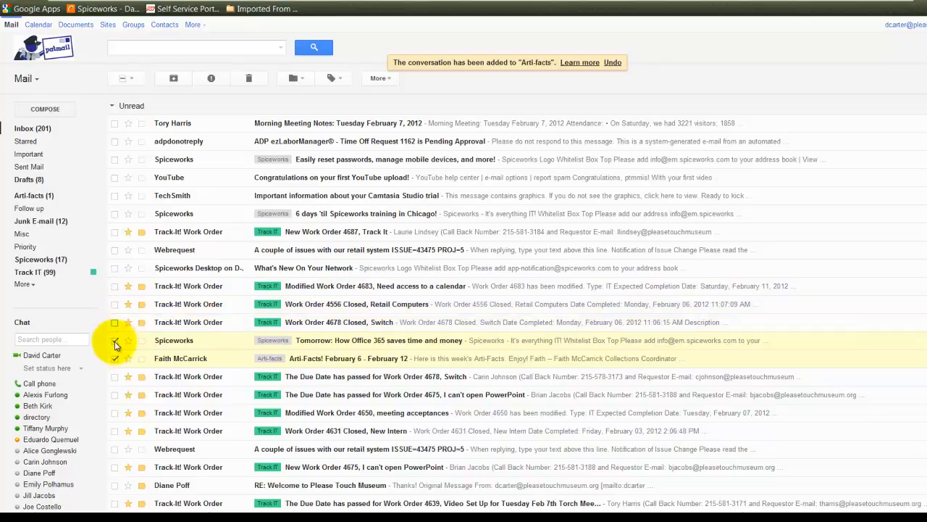
pyautogui.click(114, 341)
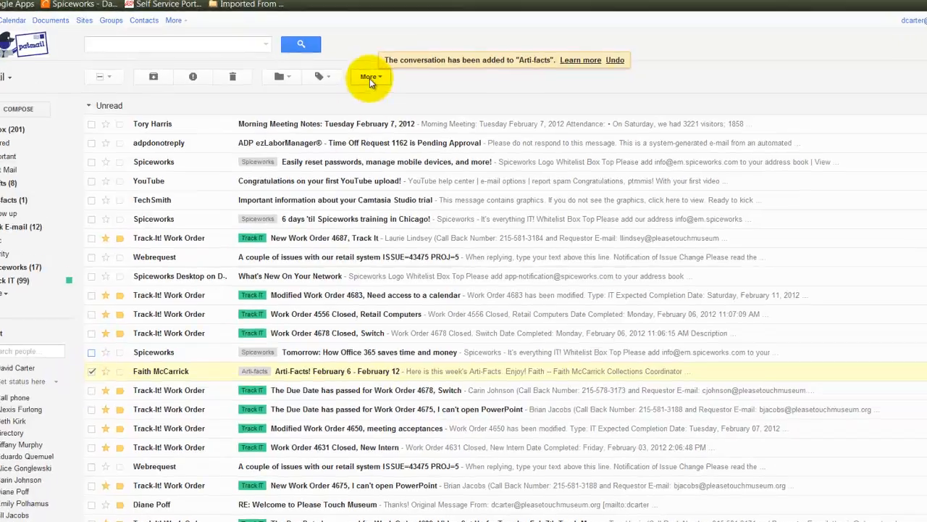
# - Start a filter for messages like the selected one, with the sender's full name and subject arti-facts, and continue to its actions
pyautogui.click(370, 79)
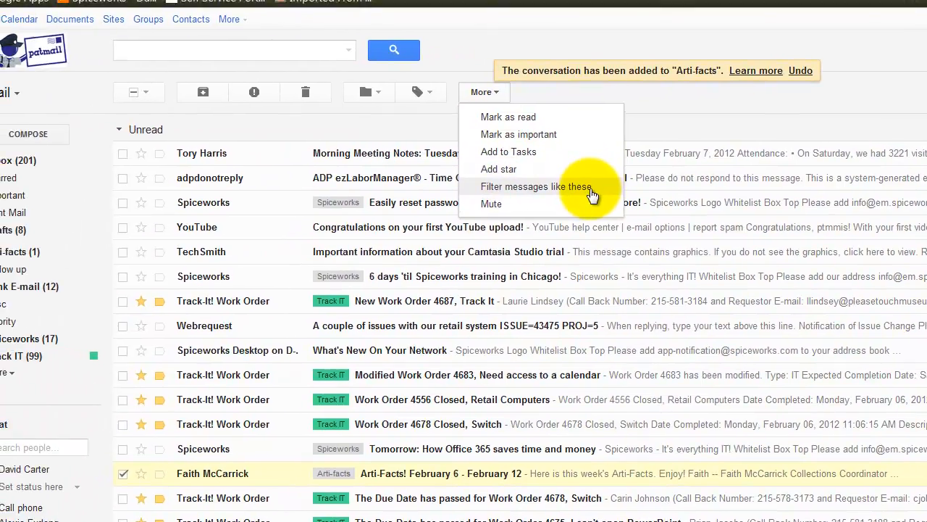
pyautogui.click(592, 194)
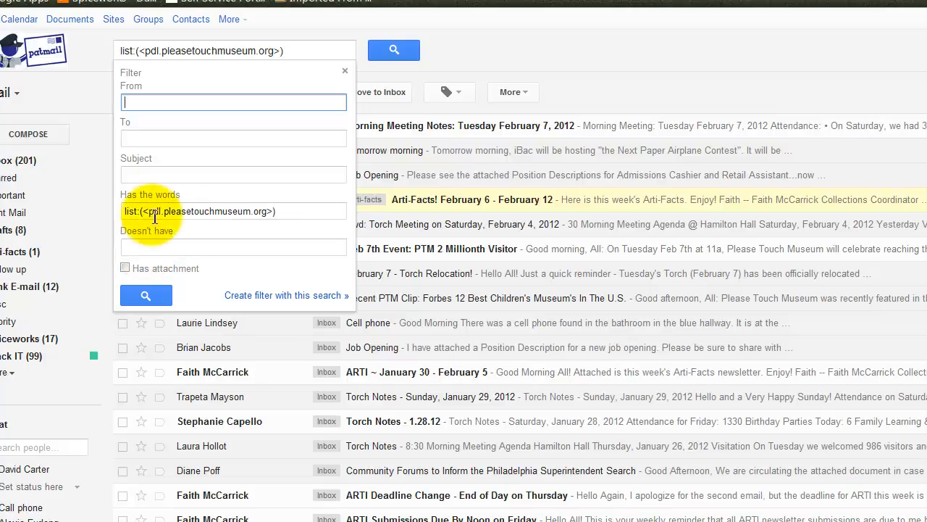
pyautogui.click(192, 109)
pyautogui.write('faith')
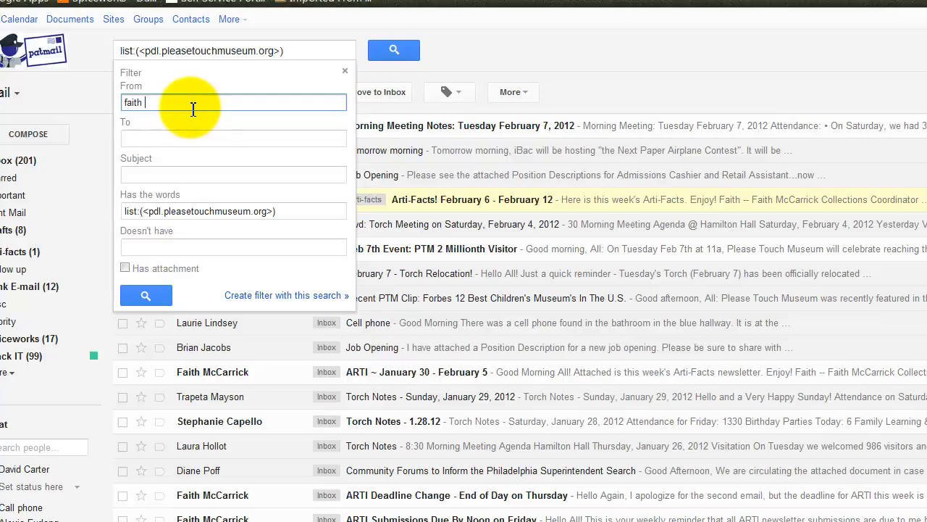
pyautogui.press('Tab')
pyautogui.press('Tab')
pyautogui.write('arti-f')
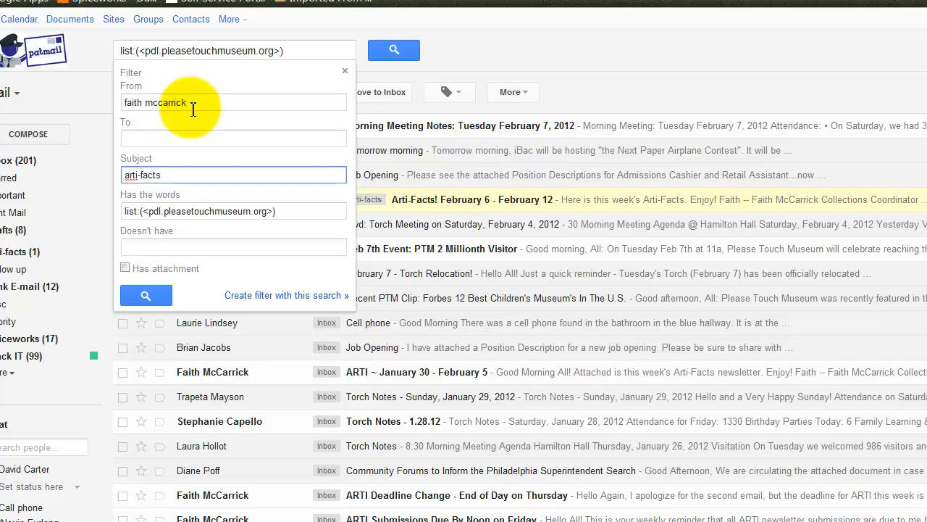
pyautogui.click(263, 301)
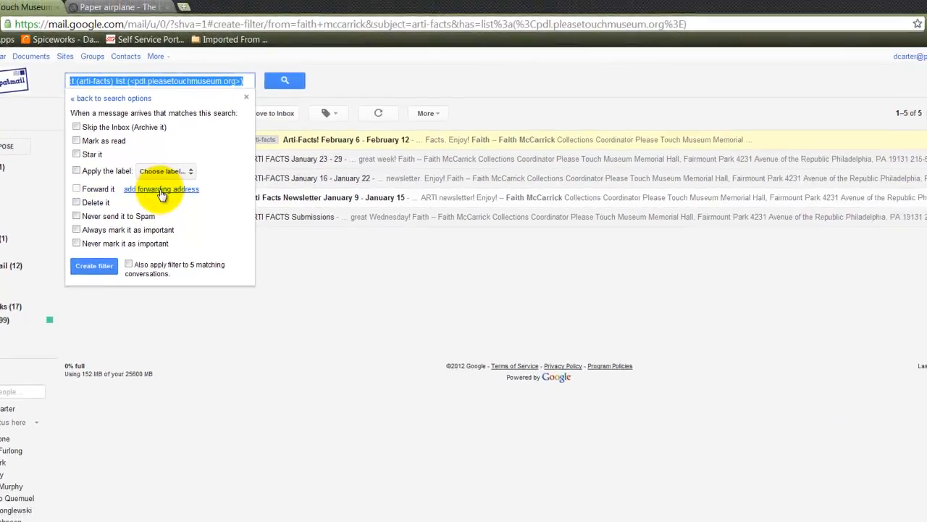
# - Open the form for adding a forwarding address from the filter actions, cancel it and return to the inbox
pyautogui.click(161, 190)
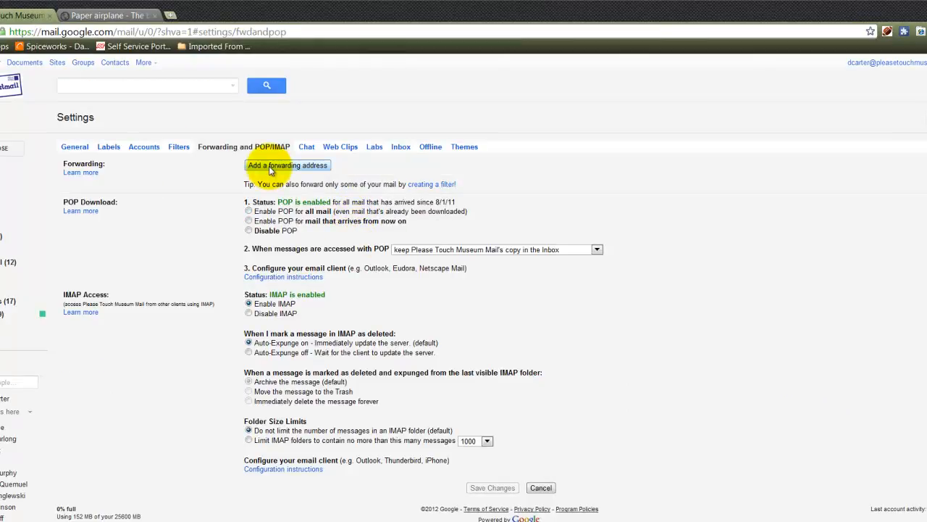
pyautogui.click(269, 166)
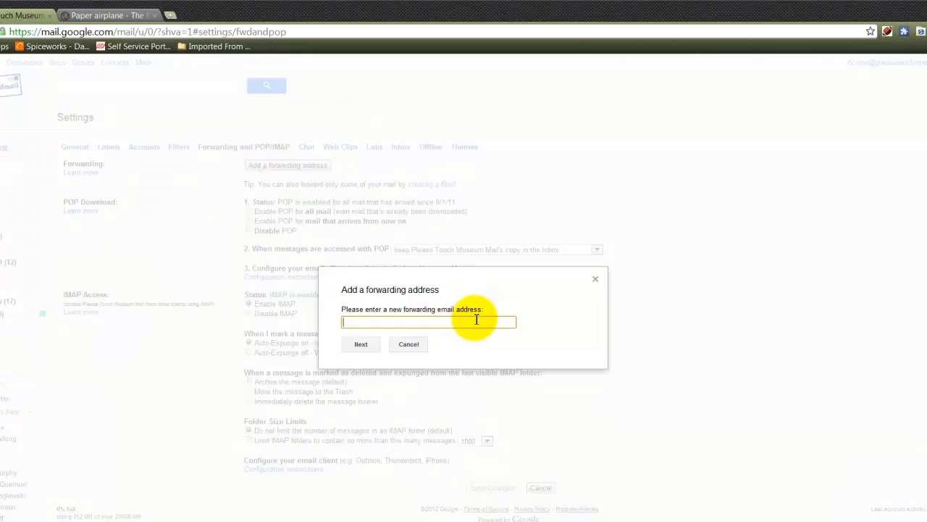
pyautogui.click(418, 345)
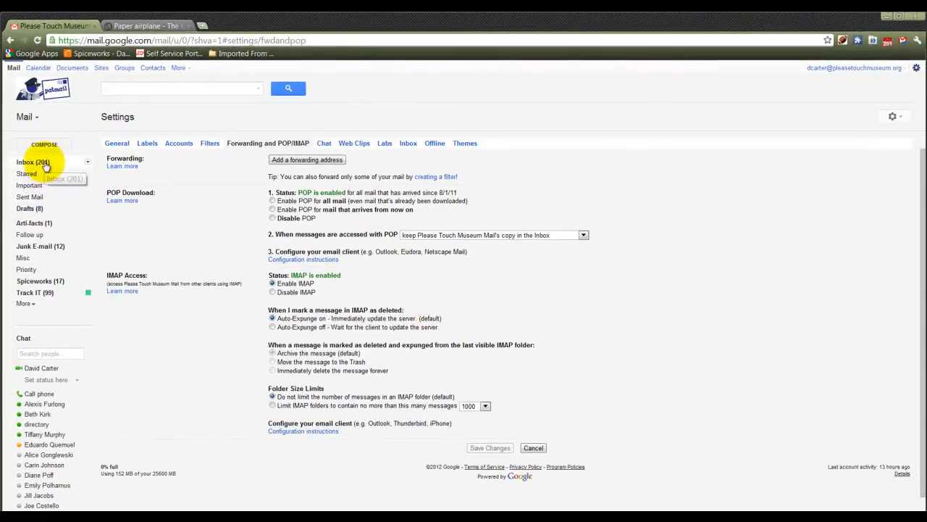
pyautogui.click(32, 163)
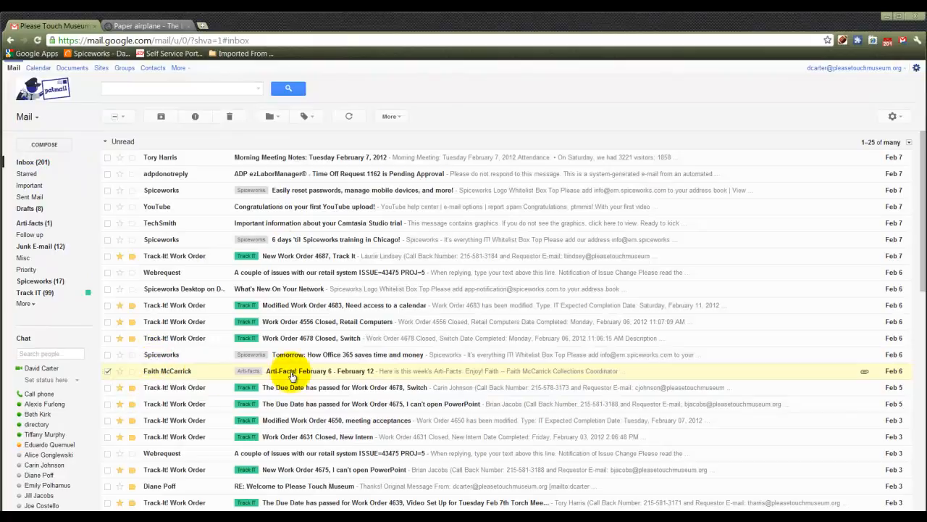
# - Define a filter from the selected Arti-Facts message using the sender's full name and subject arti-facts, and proceed to its actions
pyautogui.click(392, 116)
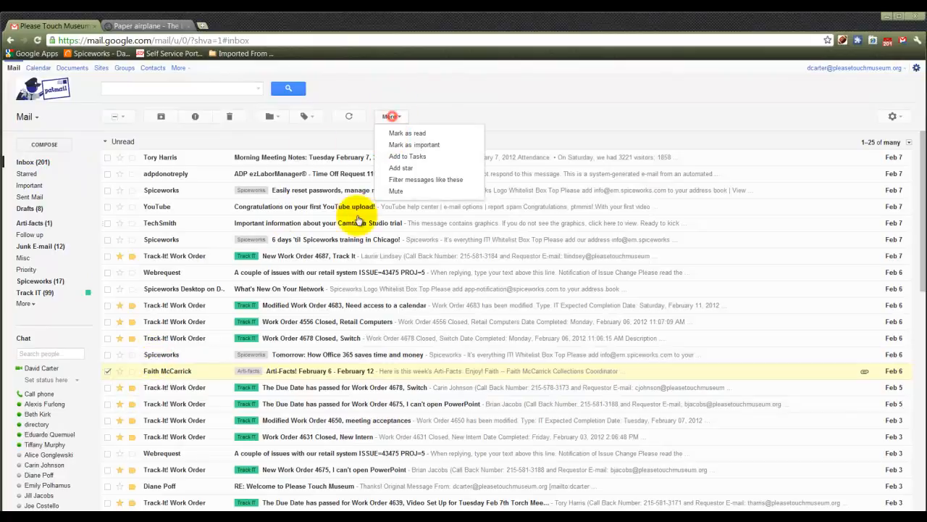
pyautogui.click(408, 181)
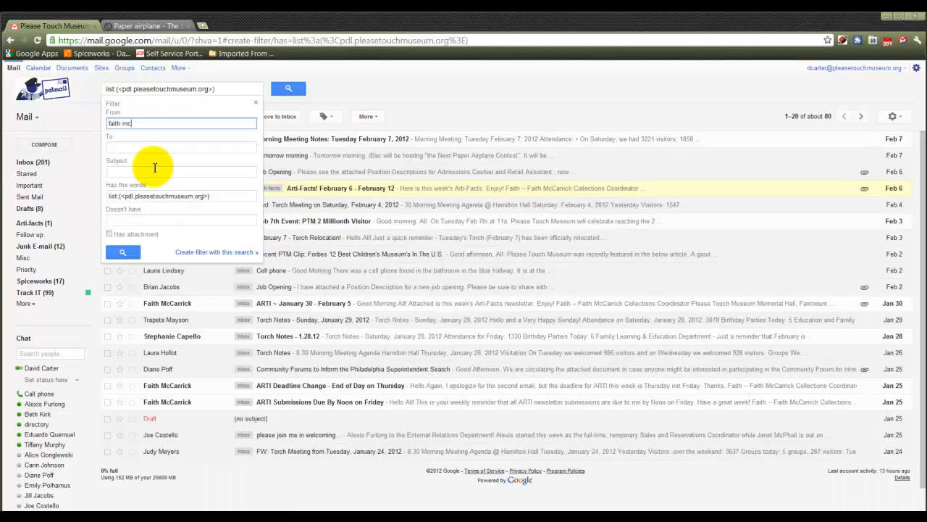
pyautogui.press('Tab')
pyautogui.press('Tab')
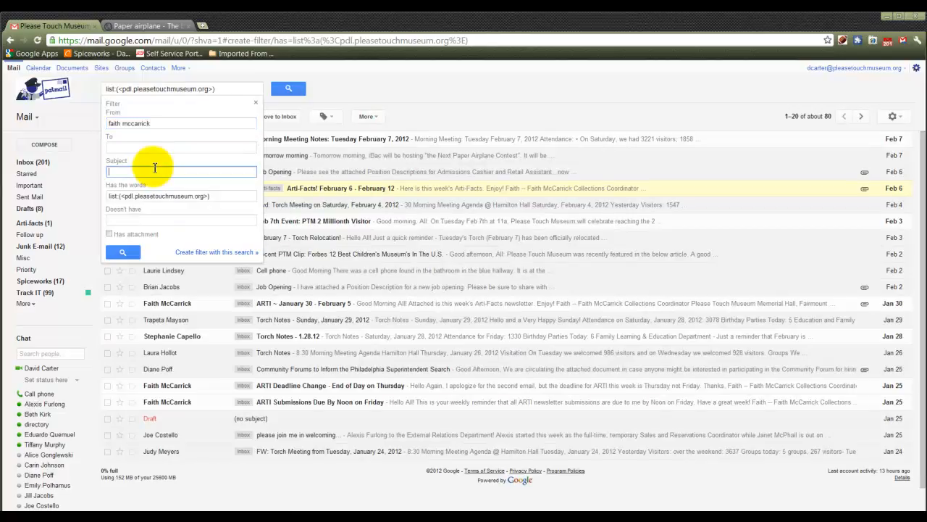
pyautogui.write('arti-facts')
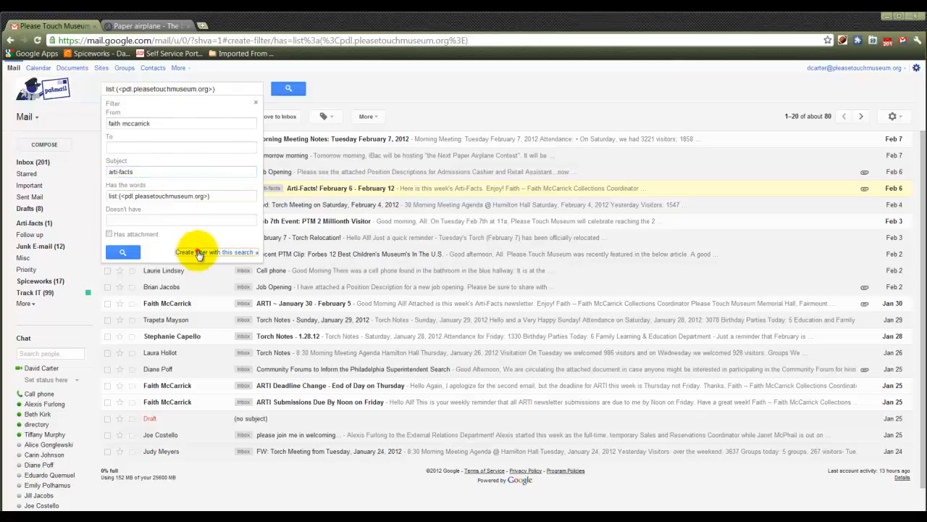
pyautogui.click(199, 252)
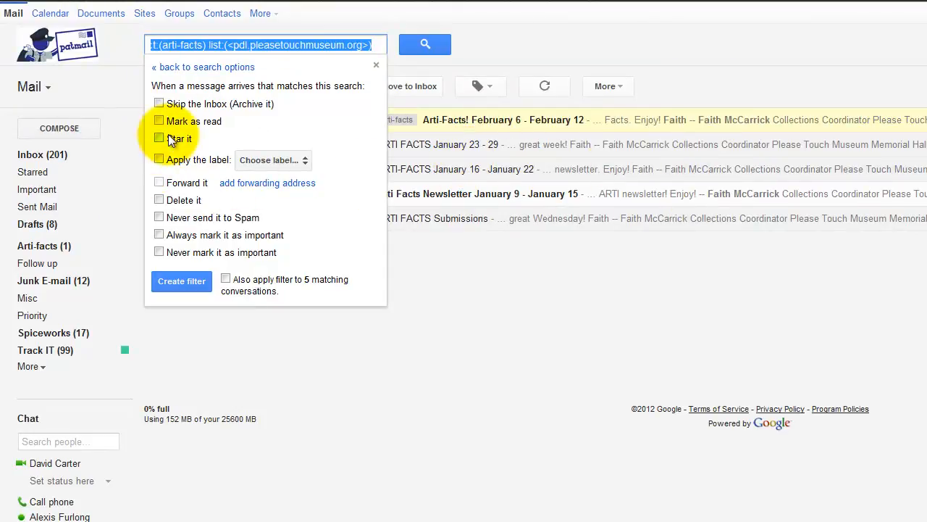
# - Create the filter so it applies the Arti-facts label, including to the existing matching conversations
pyautogui.click(156, 159)
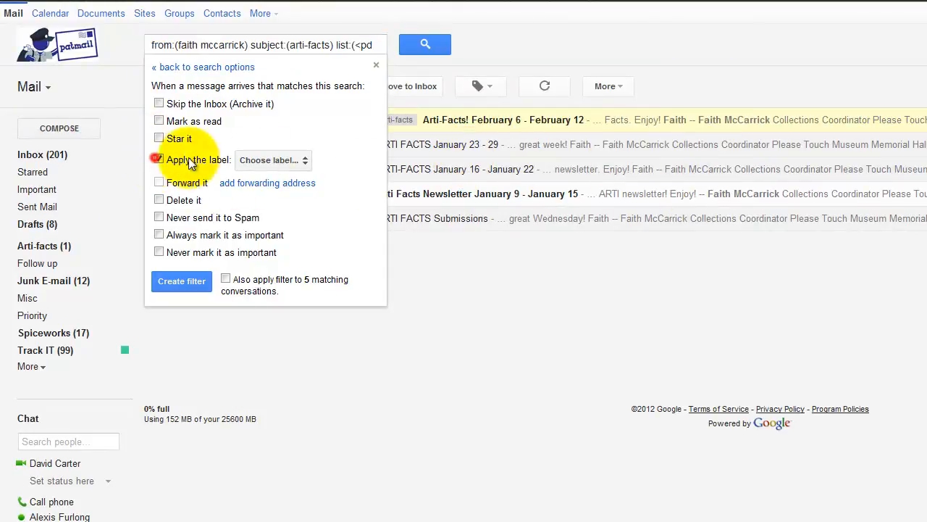
pyautogui.click(306, 160)
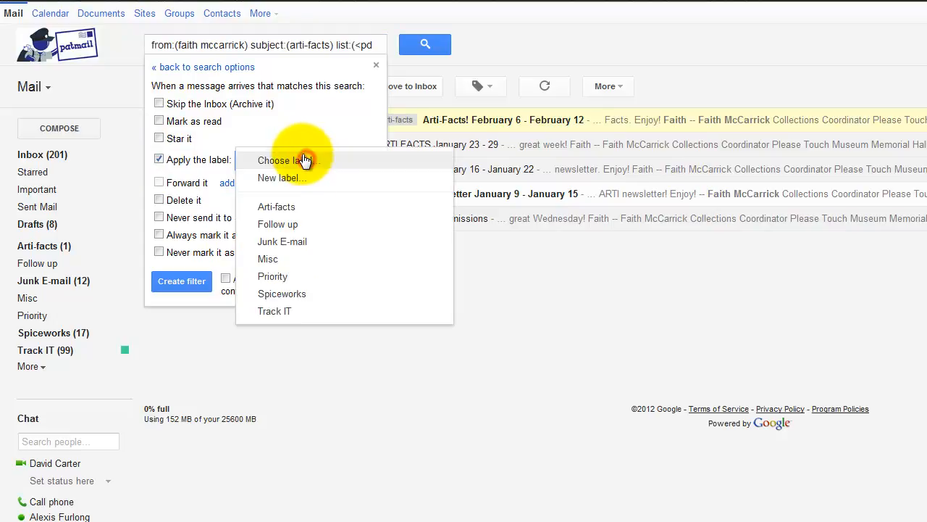
pyautogui.click(281, 210)
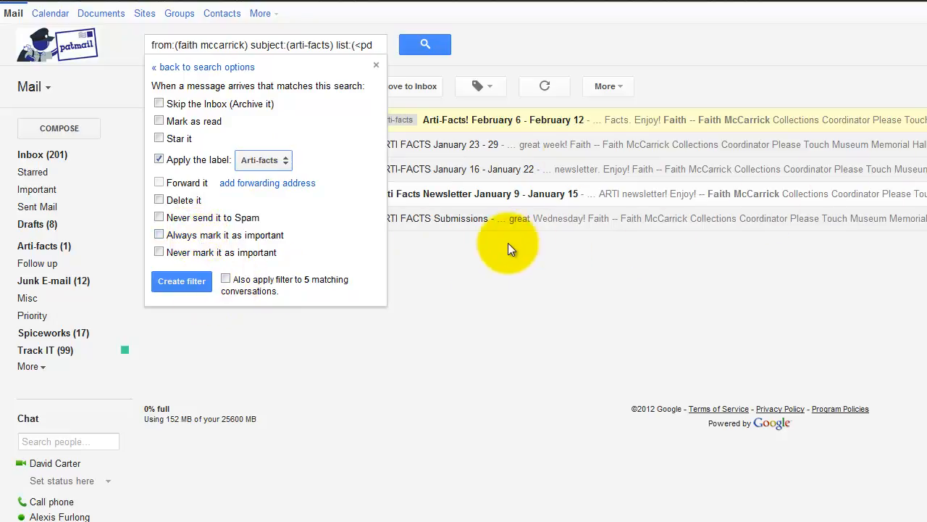
pyautogui.click(226, 278)
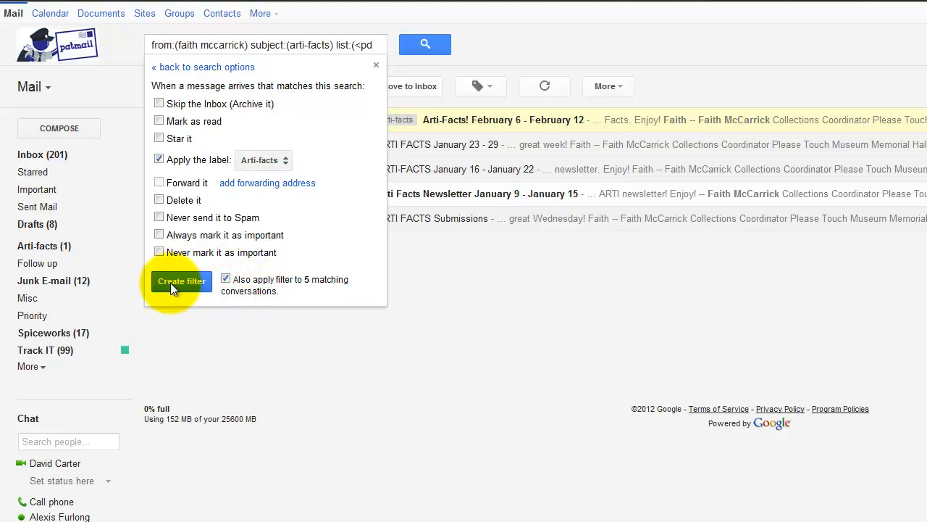
pyautogui.click(171, 281)
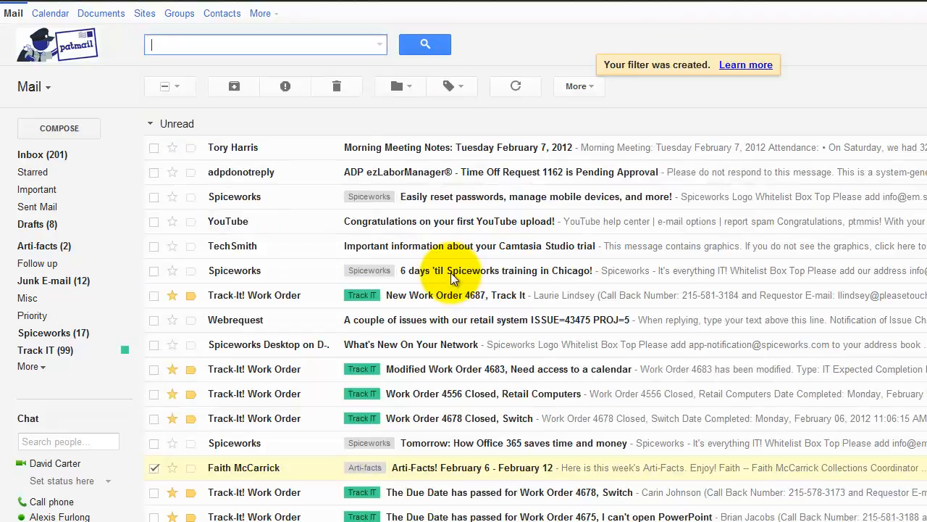
# - Show the messages labelled Arti-facts and set that label's color to orange
pyautogui.click(64, 246)
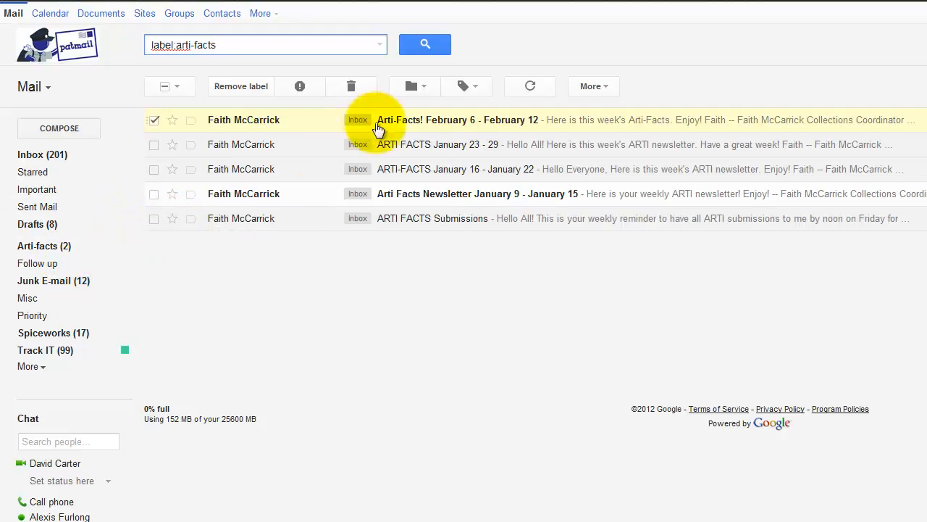
pyautogui.click(124, 247)
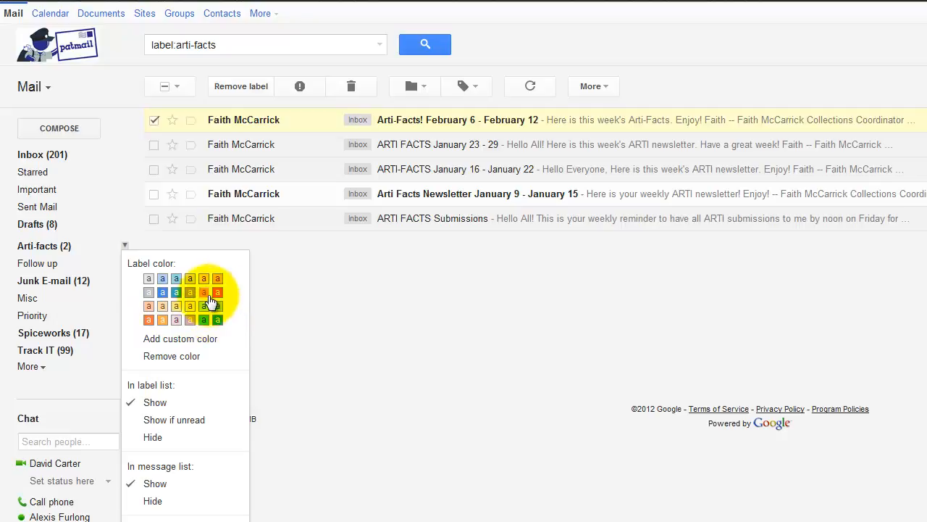
pyautogui.click(148, 320)
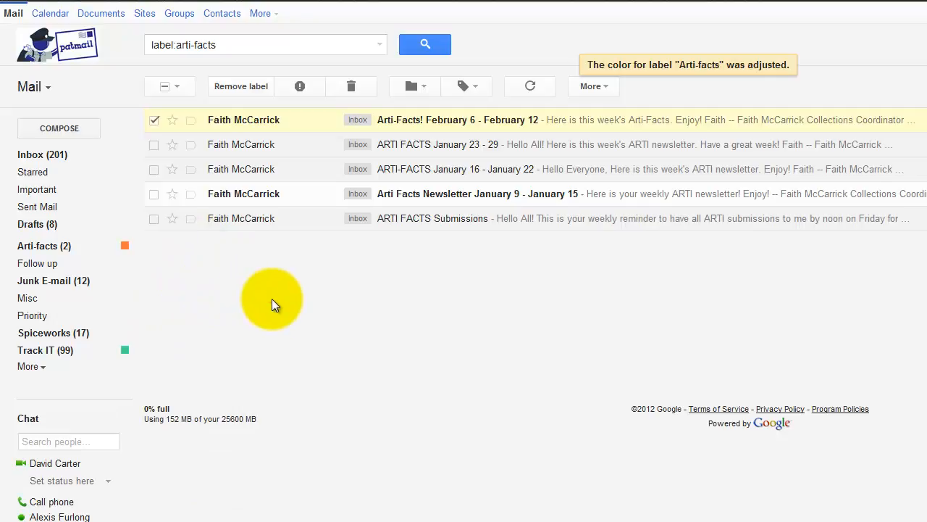
# - From the inbox, go to the mail's label settings, hide Arti-facts from the label list and show it again
pyautogui.click(52, 155)
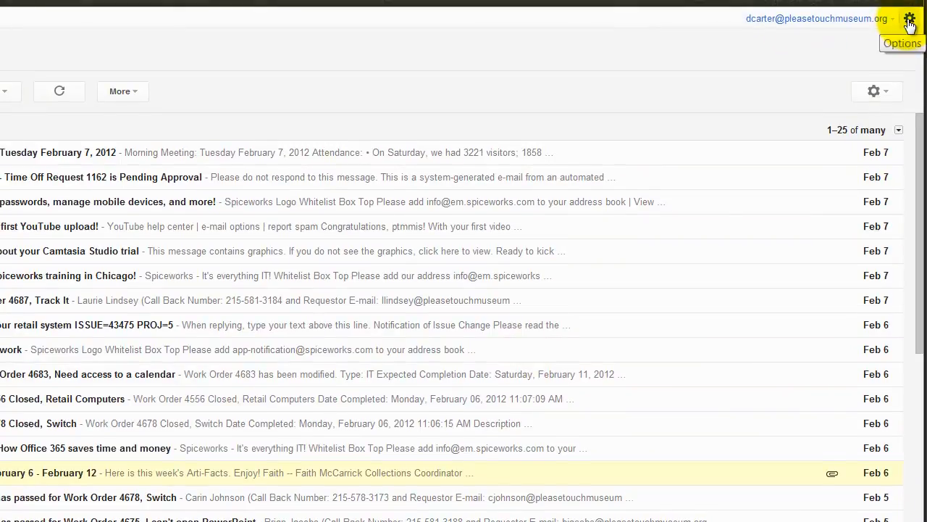
pyautogui.click(910, 22)
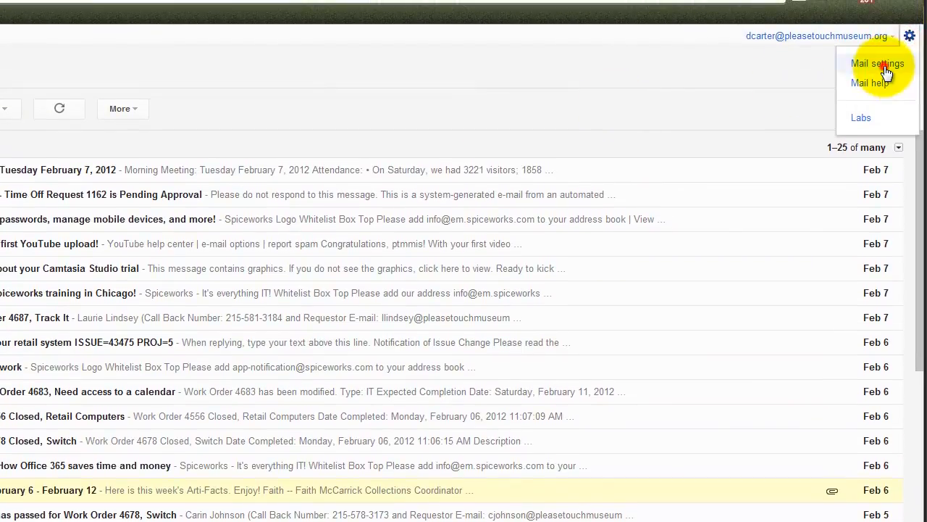
pyautogui.click(884, 65)
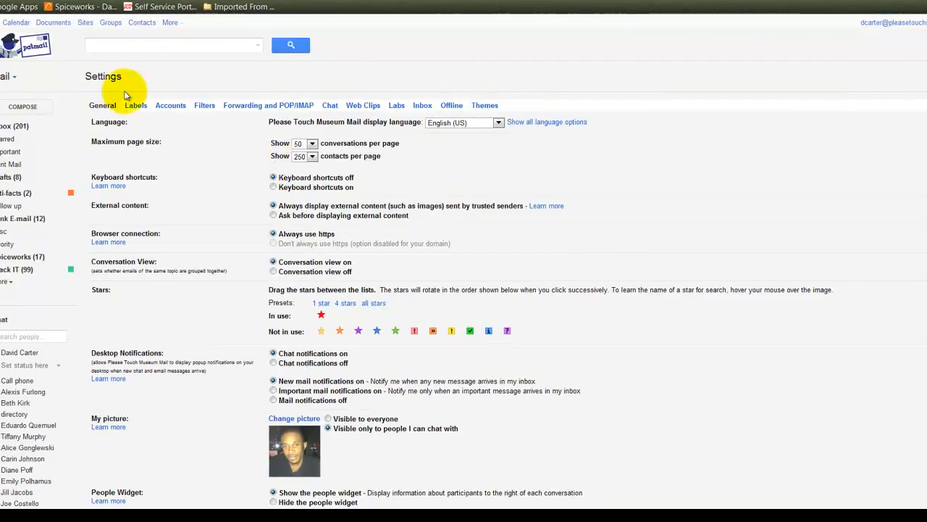
pyautogui.click(137, 106)
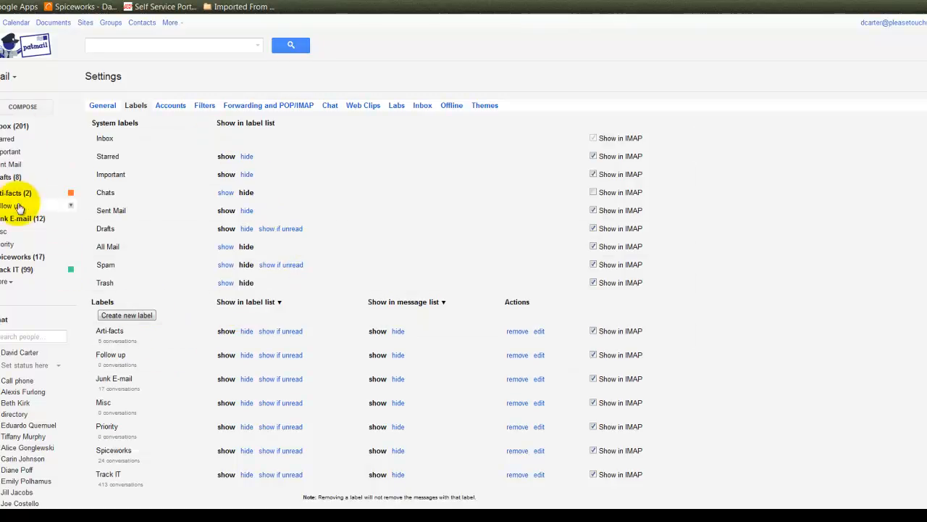
pyautogui.click(247, 332)
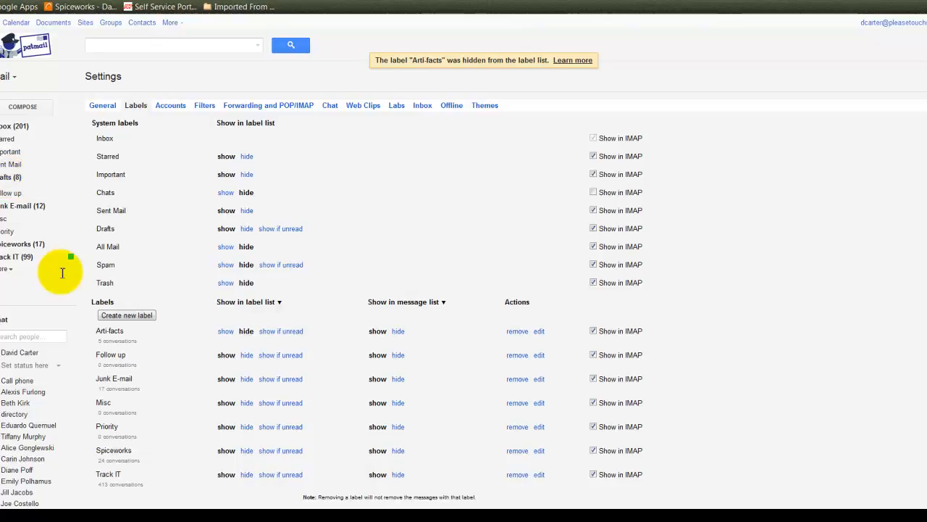
pyautogui.click(226, 332)
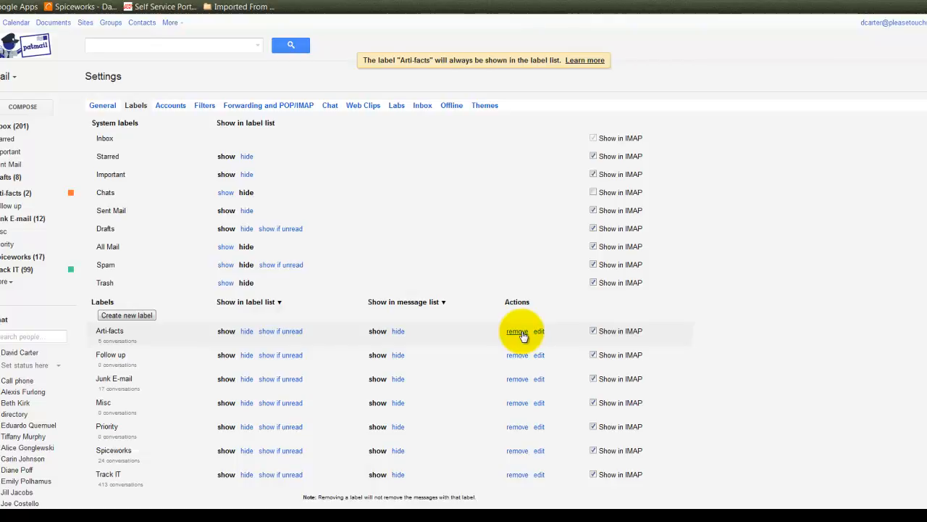
# - Open the Arti-facts filter's criteria for editing from the filter settings, and cancel the edit
pyautogui.click(204, 105)
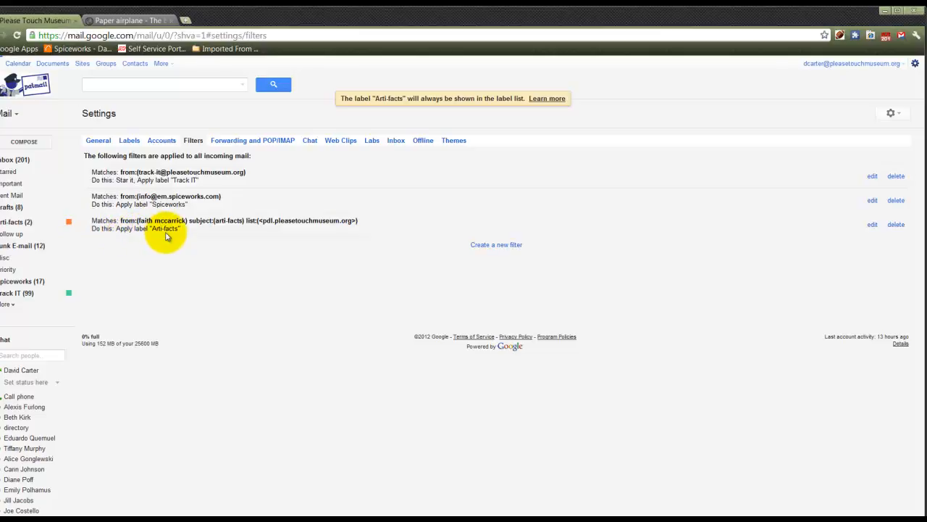
pyautogui.click(874, 225)
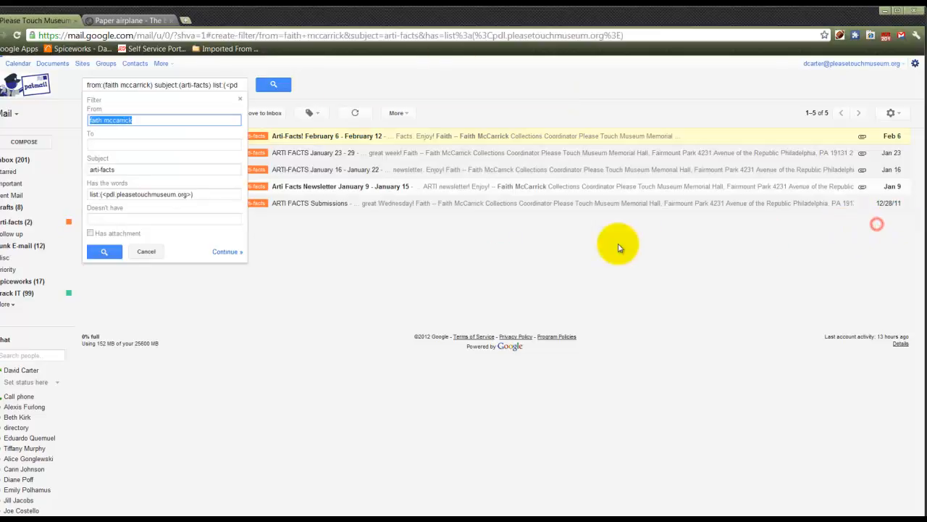
pyautogui.click(146, 251)
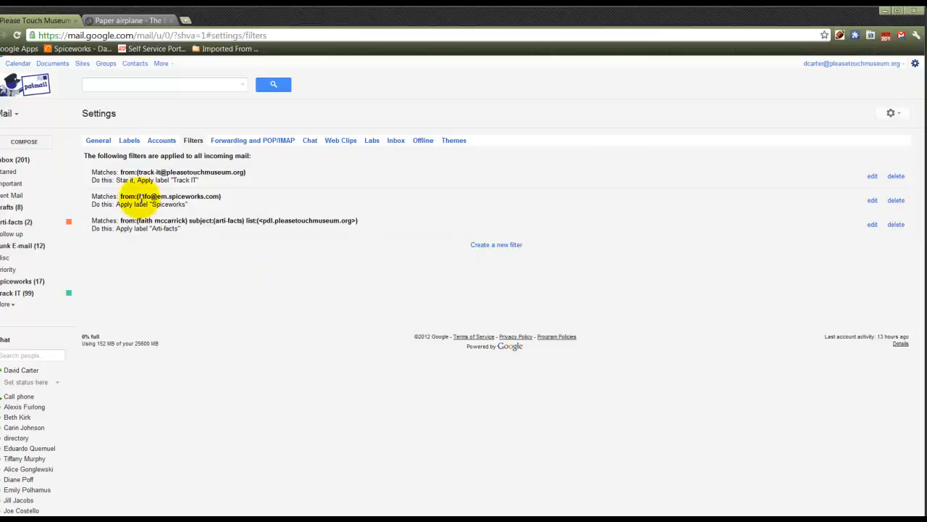
# - Return from the general settings to the inbox and show the messages labelled Arti-facts
pyautogui.click(103, 141)
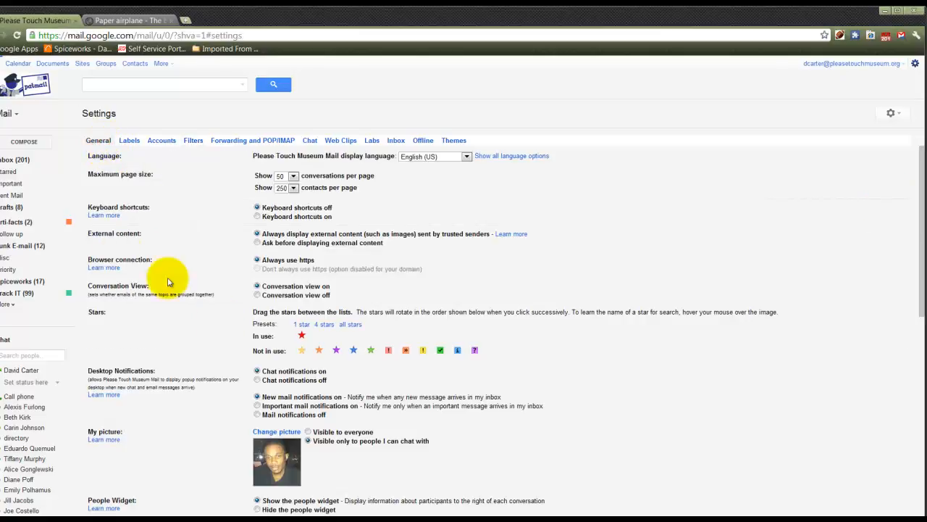
pyautogui.click(14, 160)
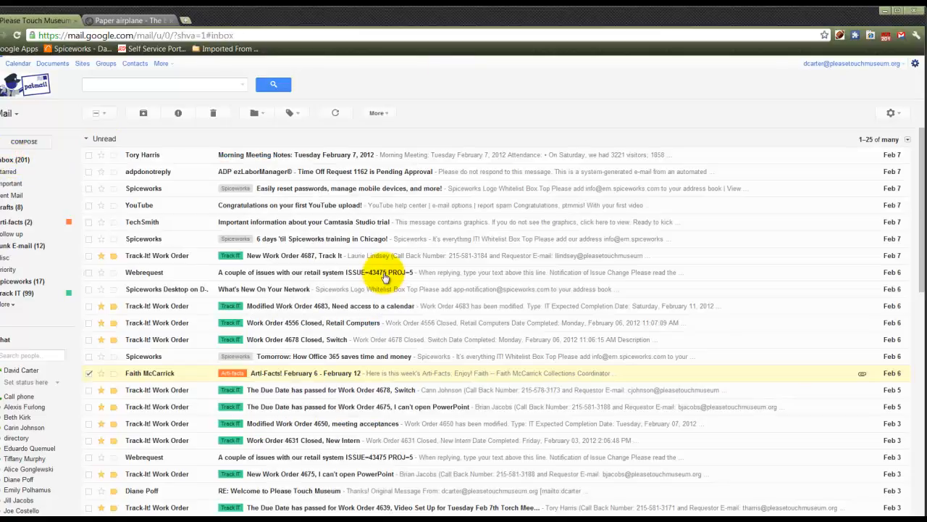
pyautogui.click(14, 222)
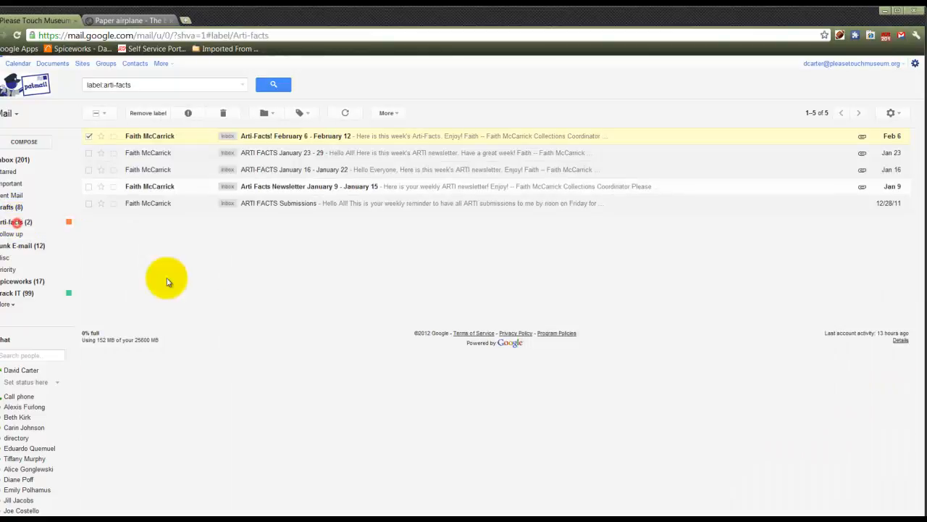